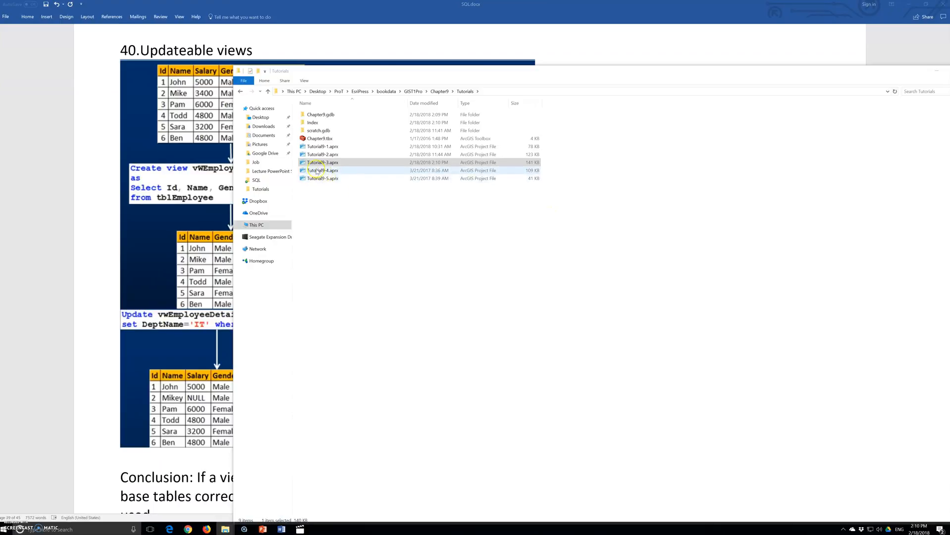
Open the Tutorial9-4.aprx project and zoom the map to its bookmarked Pittsburgh extent
double_click(317, 171)
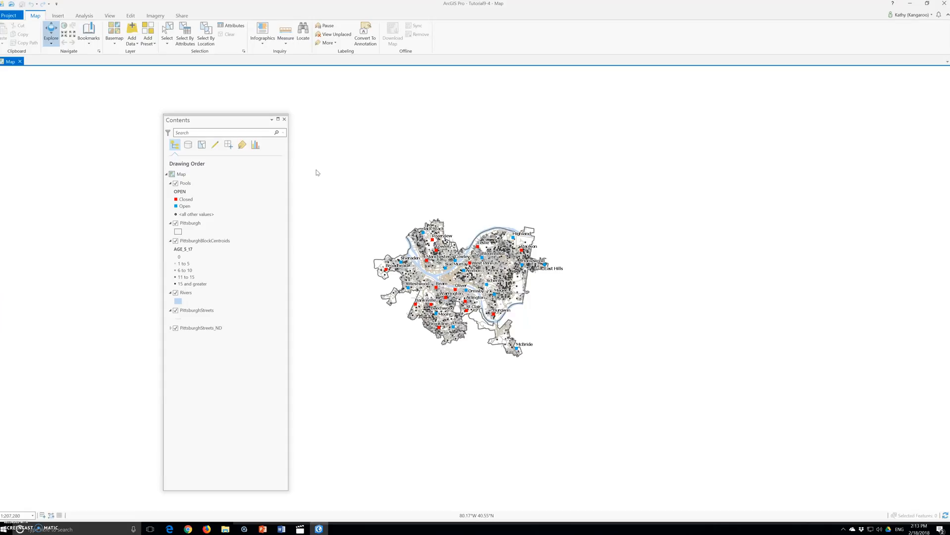
click(474, 14)
click(89, 44)
click(103, 109)
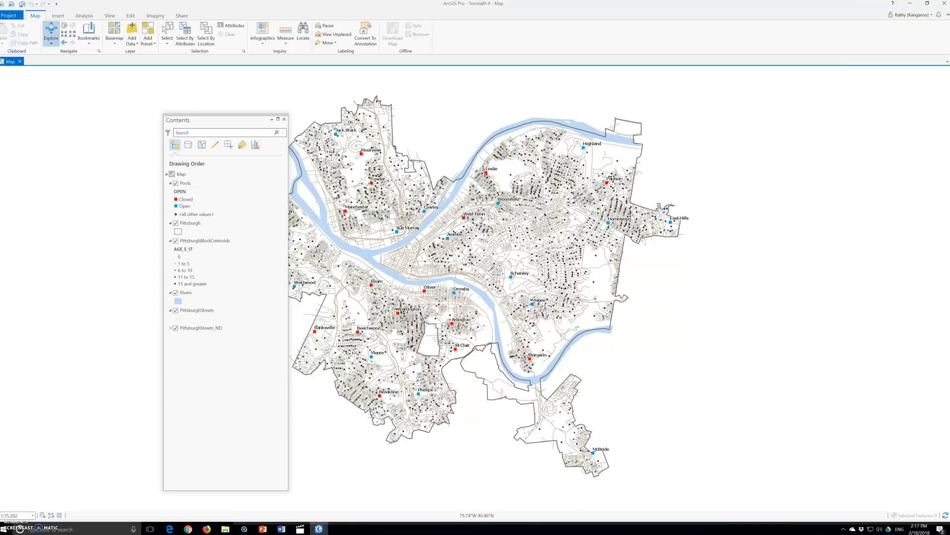
Switch to File Explorer, open Exponential.xlsx from the Chapter9 Data folder, and examine its beta values and average absolute errors
key(alt+Tab)
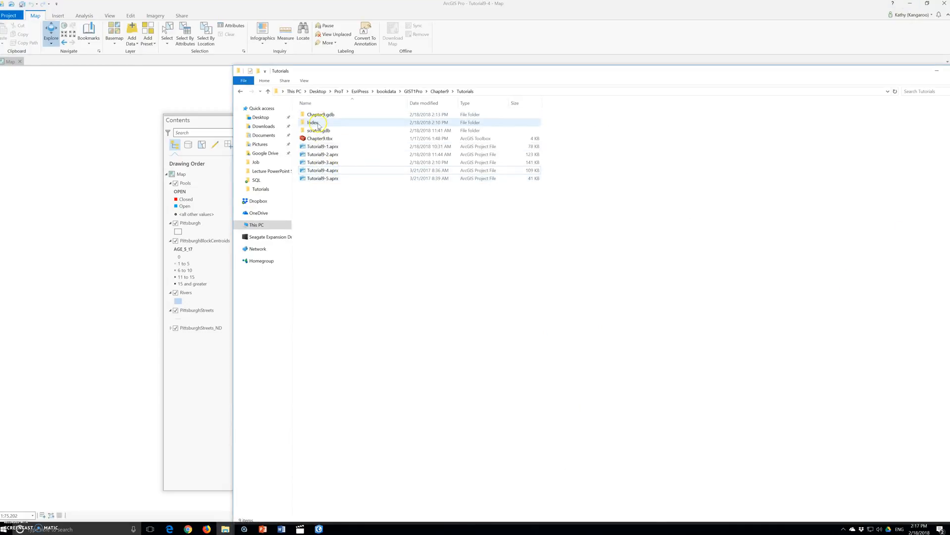
click(436, 91)
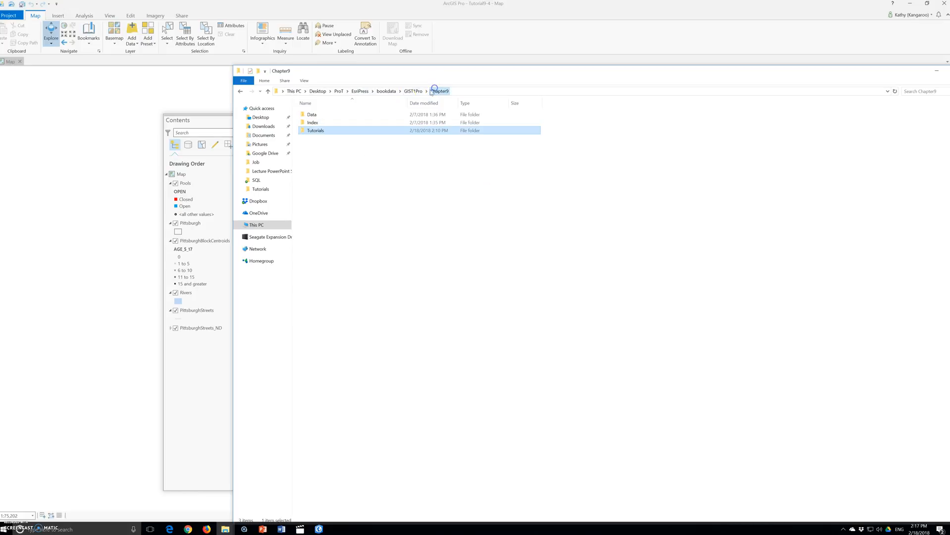
double_click(313, 115)
double_click(322, 122)
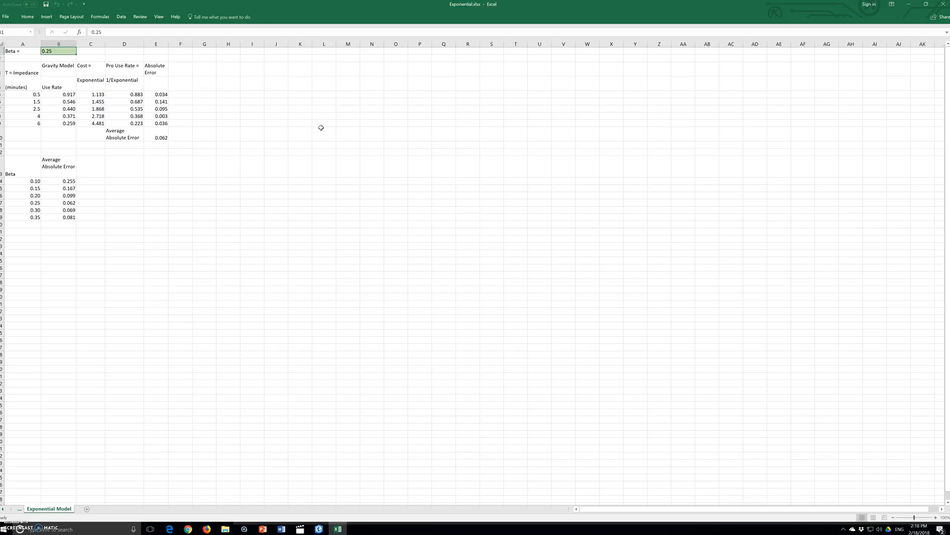
click(17, 182)
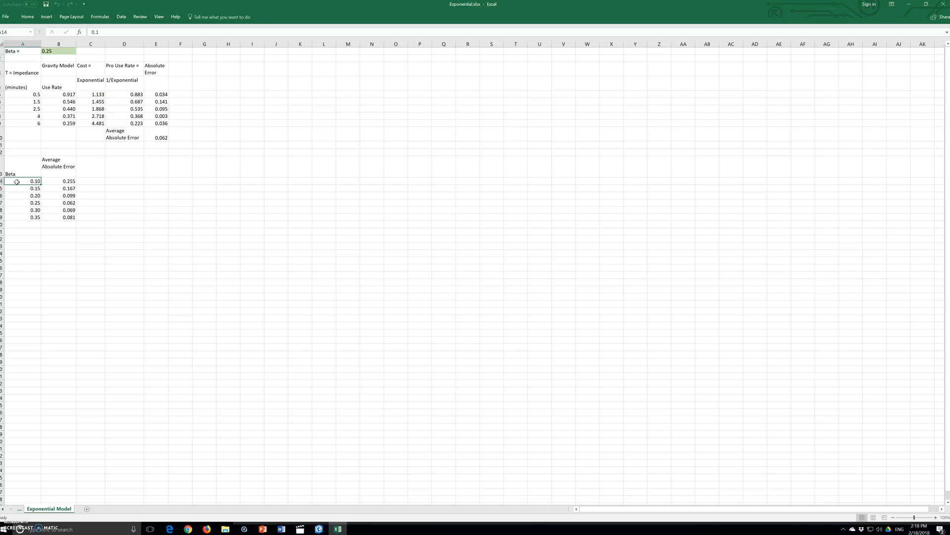
click(24, 188)
Close the Exponential.xlsx workbook without saving and minimize File Explorer to return to ArcGIS Pro
click(942, 4)
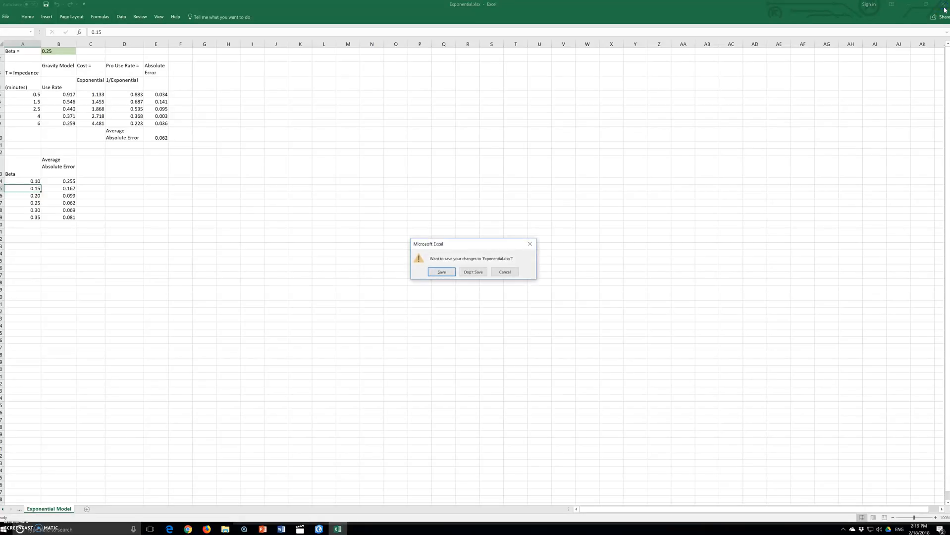
click(473, 272)
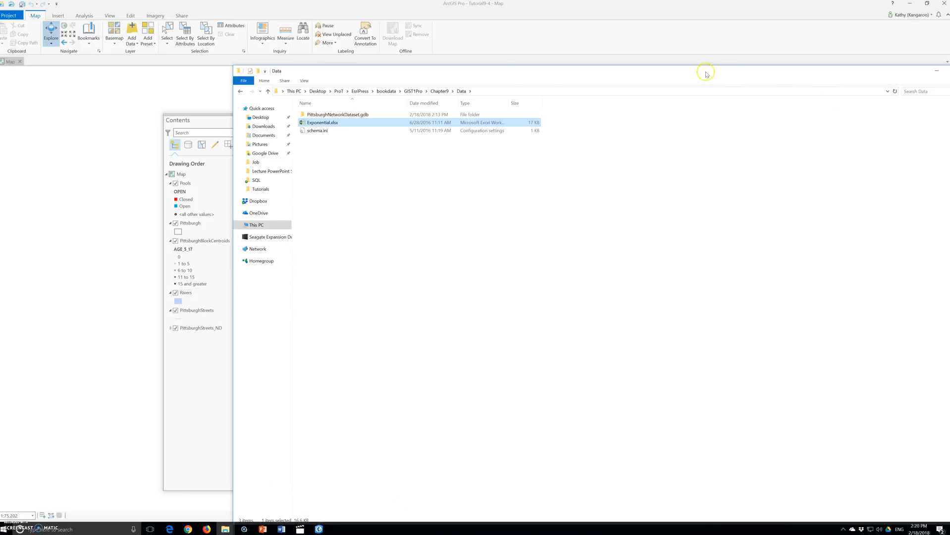
drag(664, 73, 625, 97)
click(901, 94)
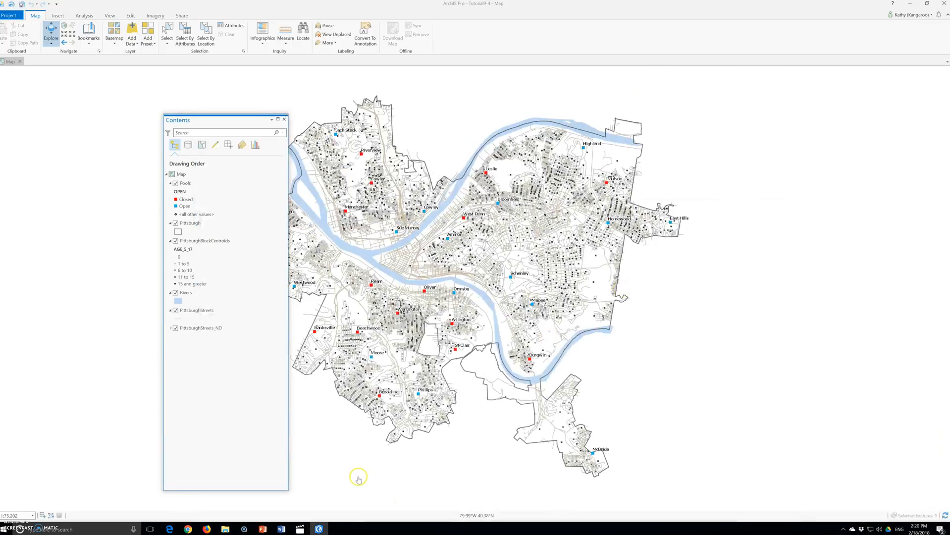
Move the Contents pane clear of the map and create a Location-Allocation network analysis layer
drag(203, 121, 82, 99)
click(84, 15)
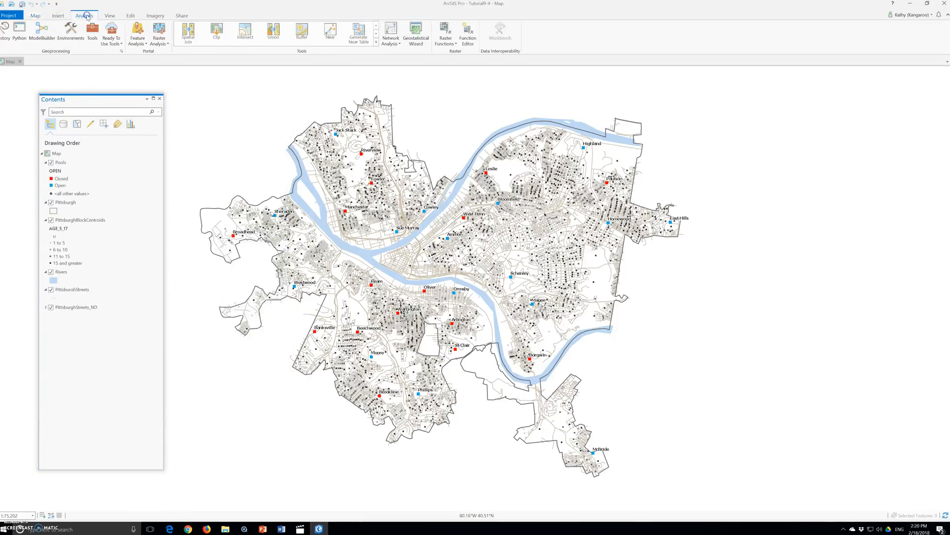
click(38, 17)
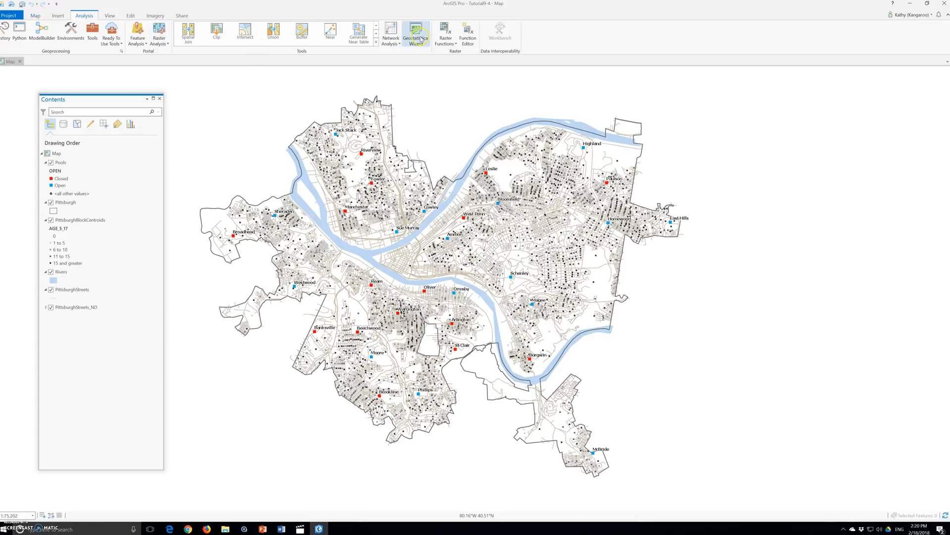
click(376, 42)
click(389, 38)
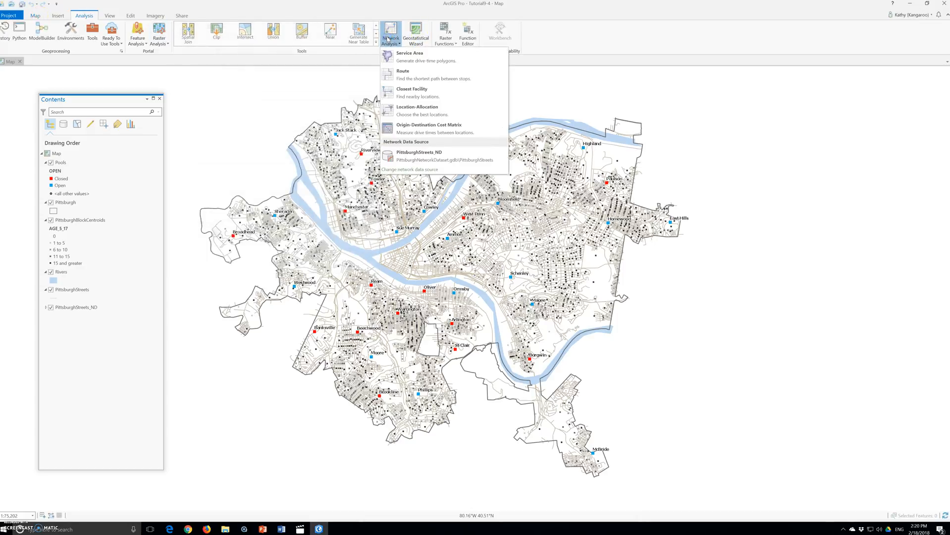
click(429, 115)
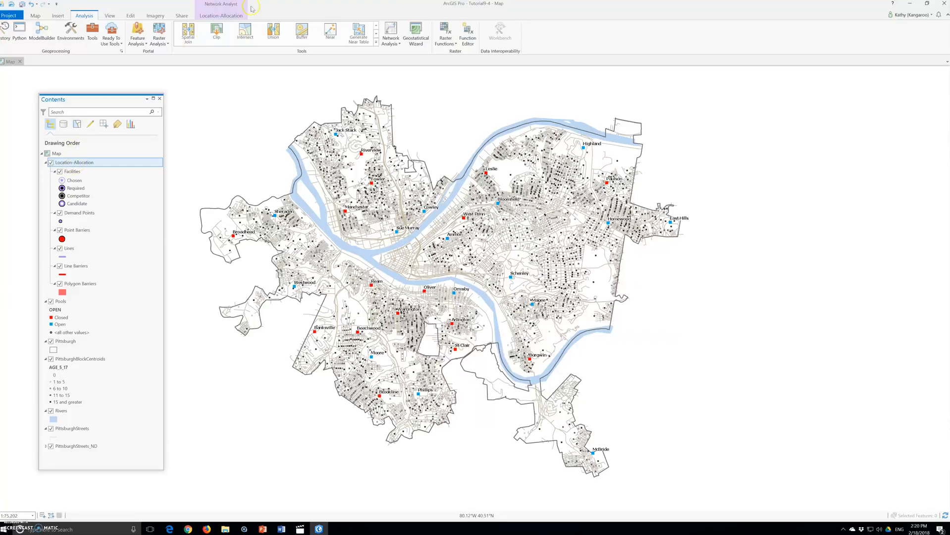
Start importing facilities into the Location-Allocation layer with Pools as the input locations, and check the FacilityType mapping
click(221, 15)
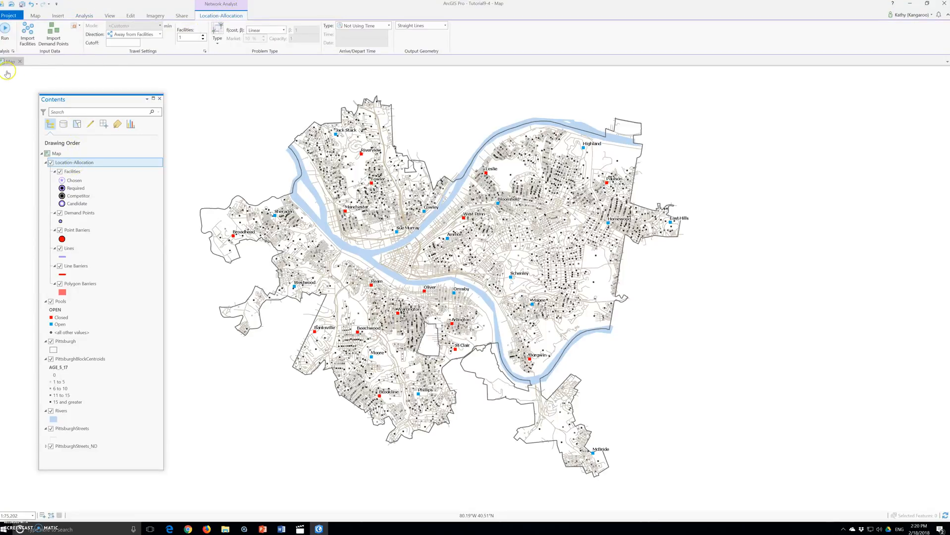
click(27, 36)
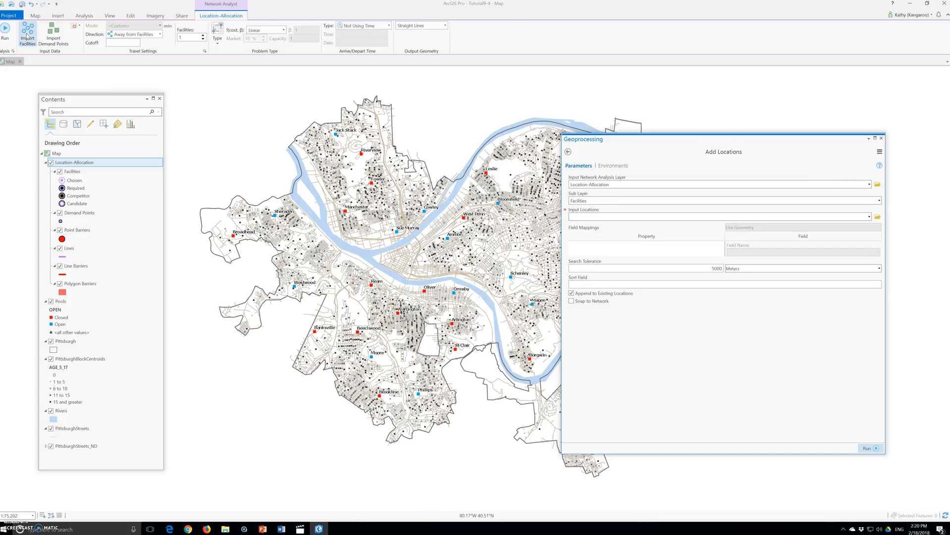
click(26, 37)
click(26, 38)
click(27, 38)
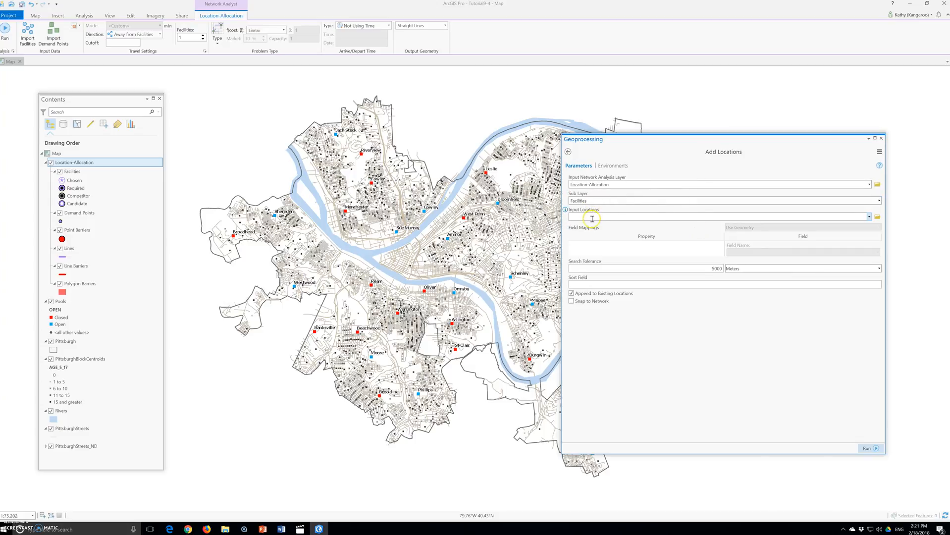
click(869, 217)
click(579, 253)
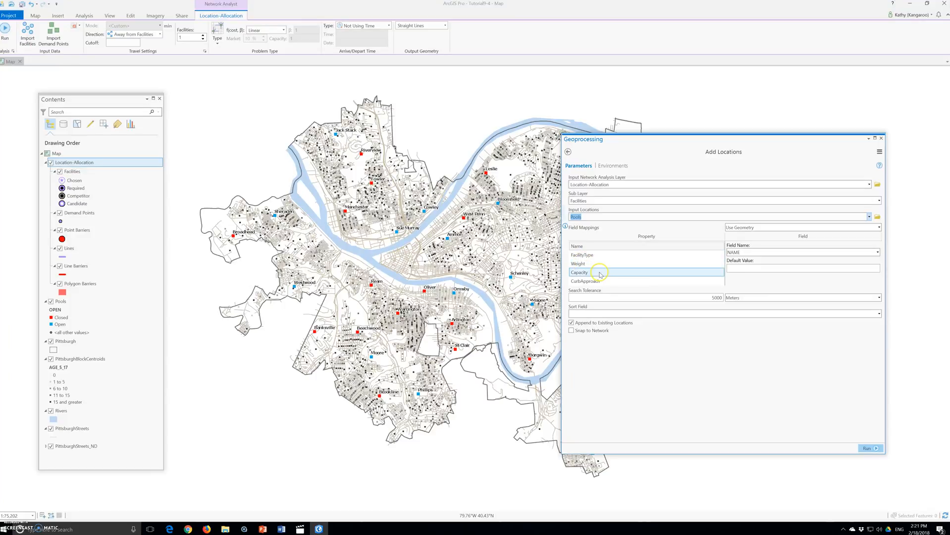
click(588, 256)
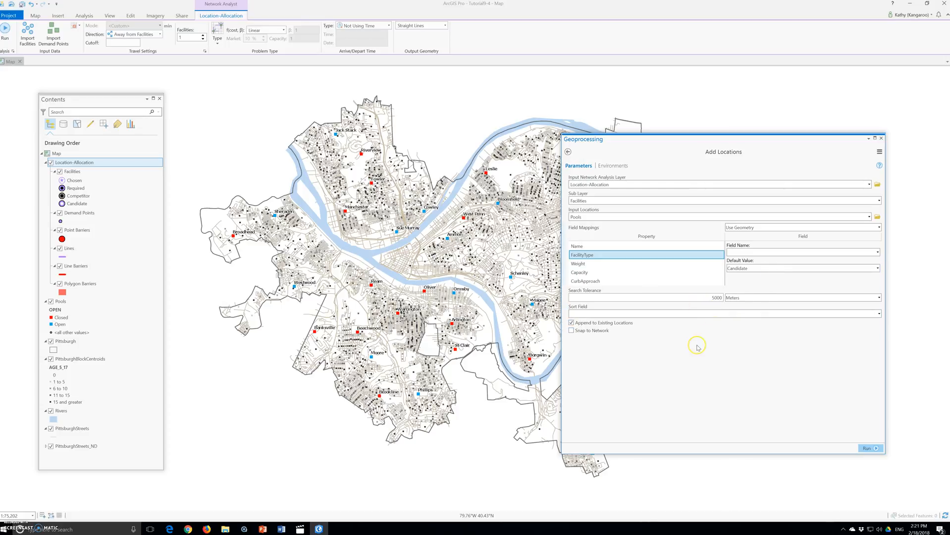
Turn off appending to existing locations, enable Snap to Network, and run Add Locations for the facilities
click(572, 331)
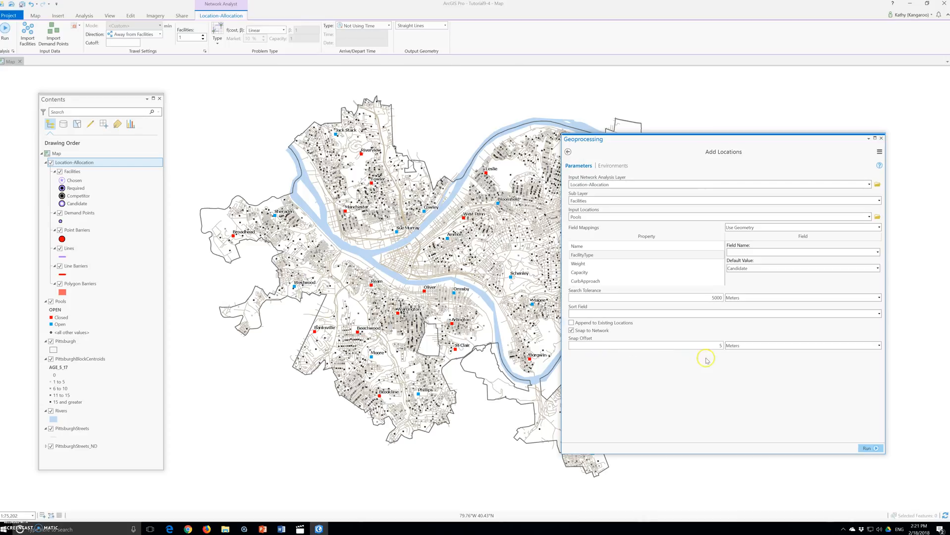
click(867, 448)
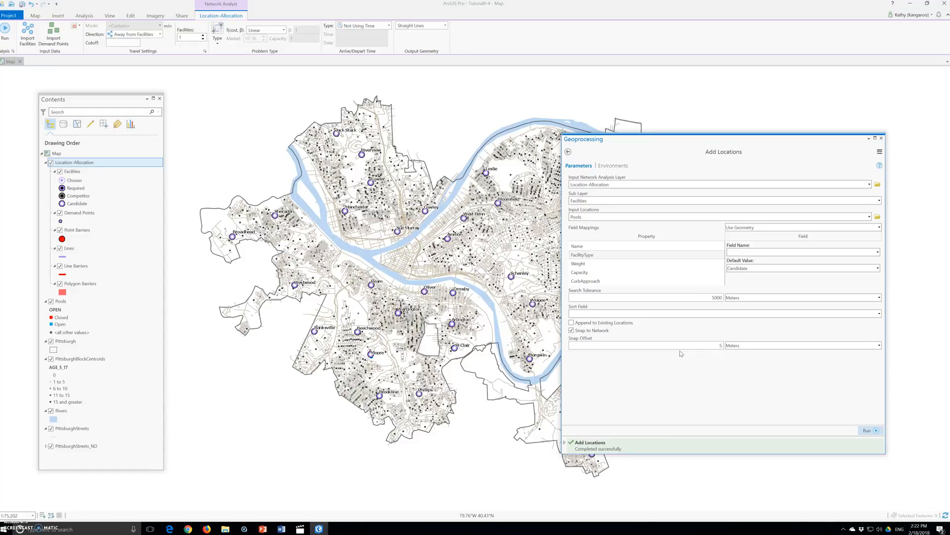
click(881, 142)
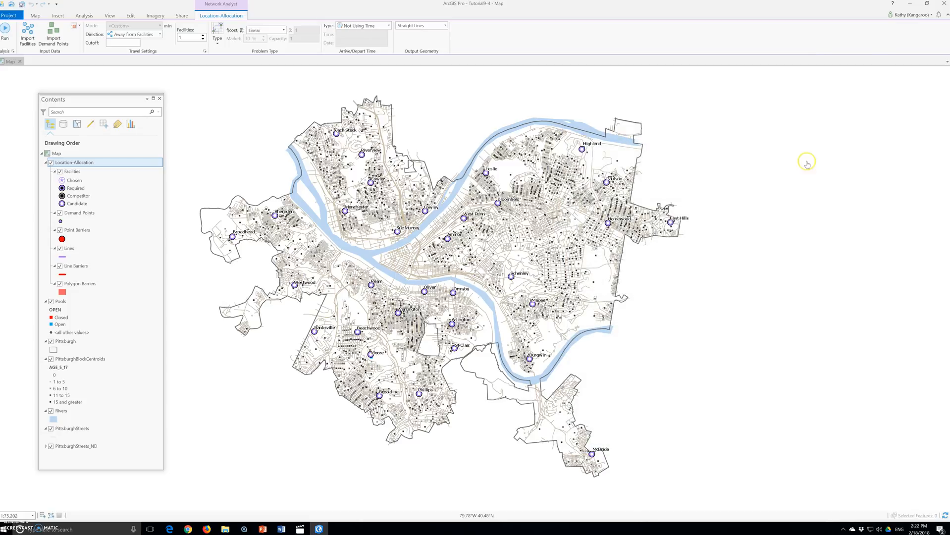
click(75, 215)
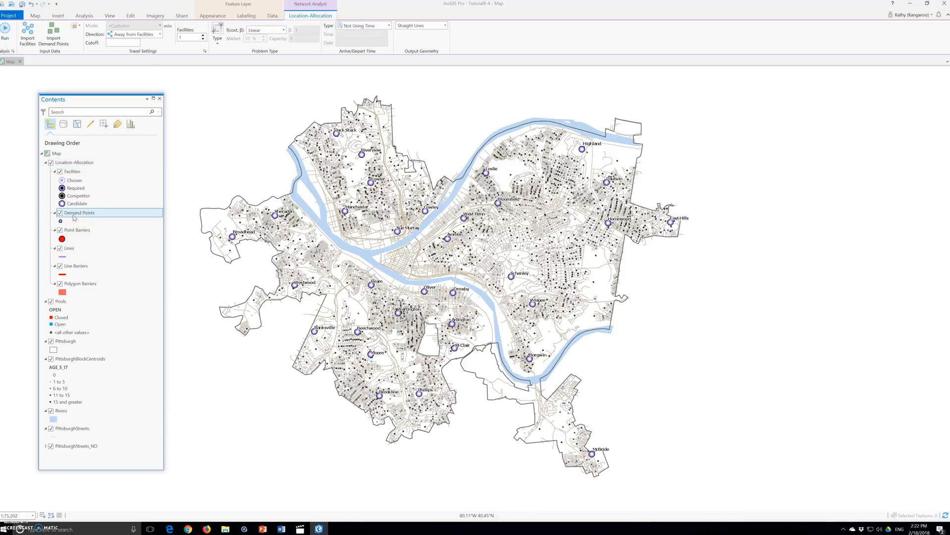
double_click(73, 214)
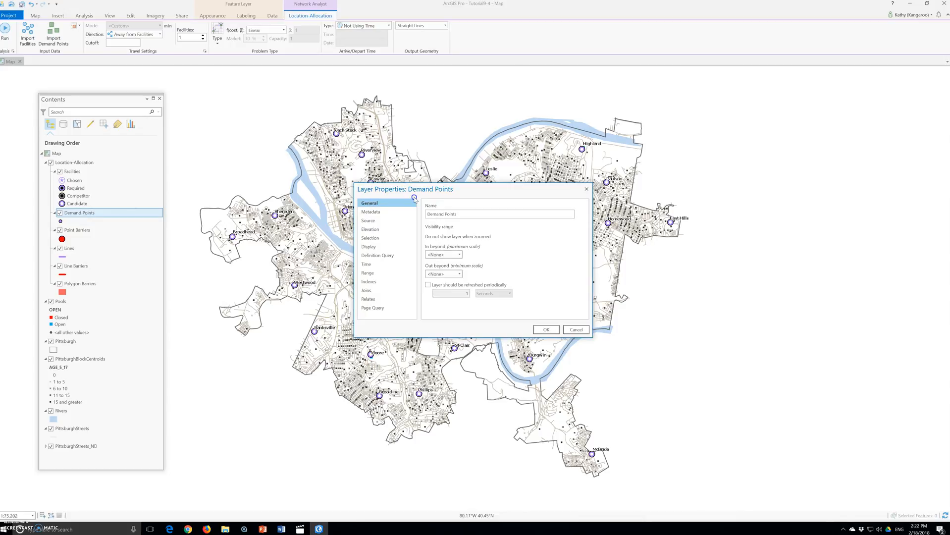
click(576, 330)
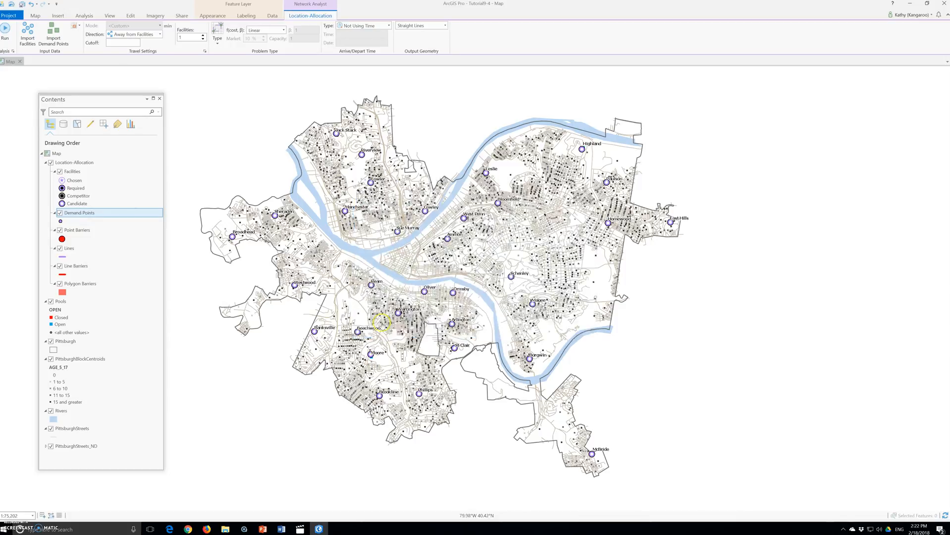
right_click(82, 217)
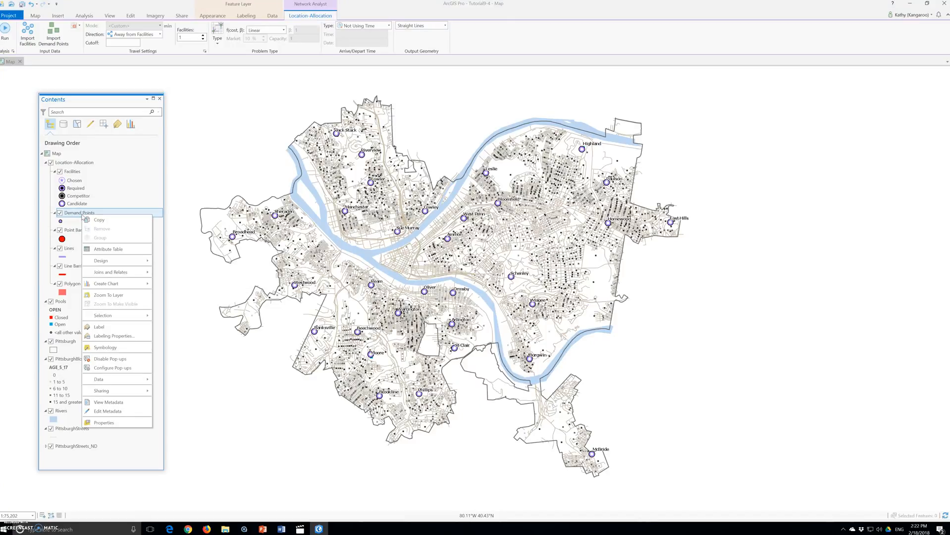
click(82, 215)
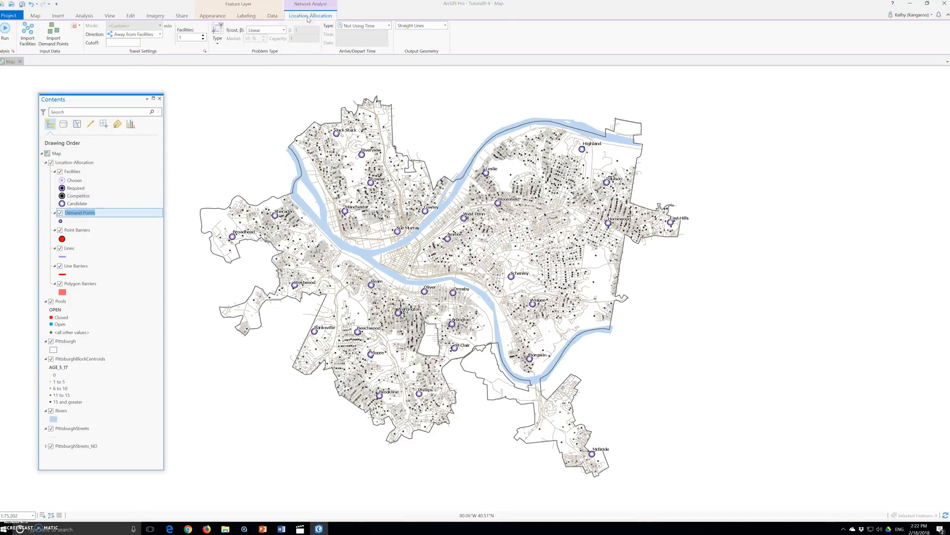
Start importing demand points into the Location-Allocation layer with PittsburghBlockCentroids as the input locations
click(54, 35)
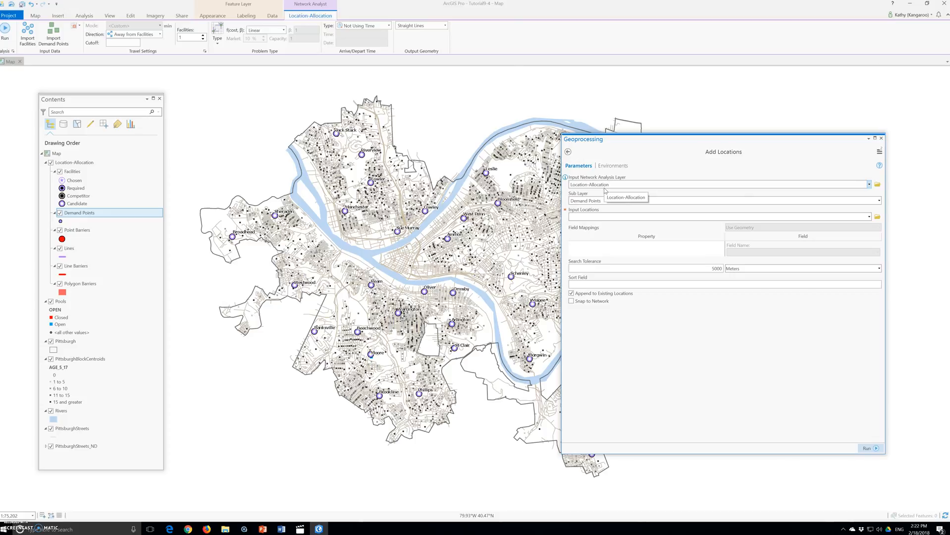
click(598, 217)
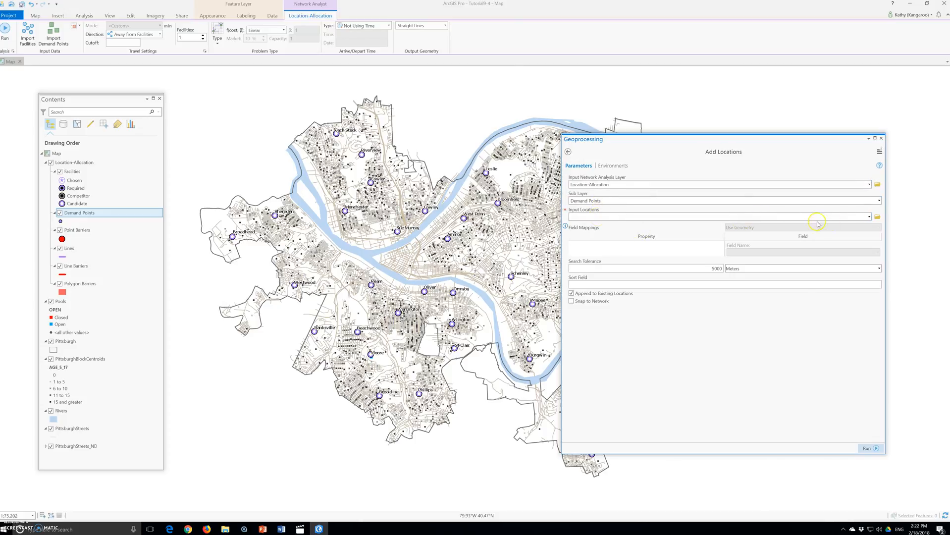
click(869, 217)
click(644, 260)
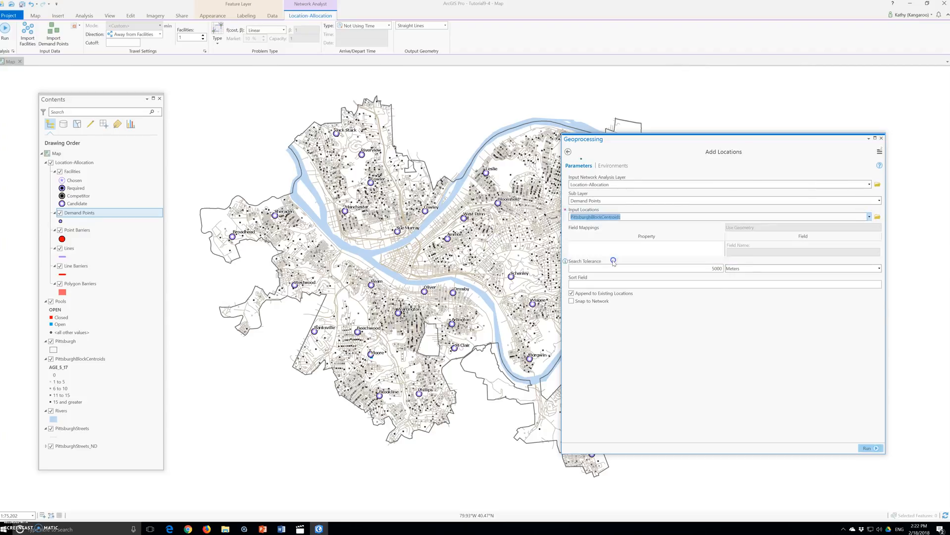
Map the demand points' Weight to AGE_5_17, turn off appending to existing locations, and enable Snap to Network
click(586, 257)
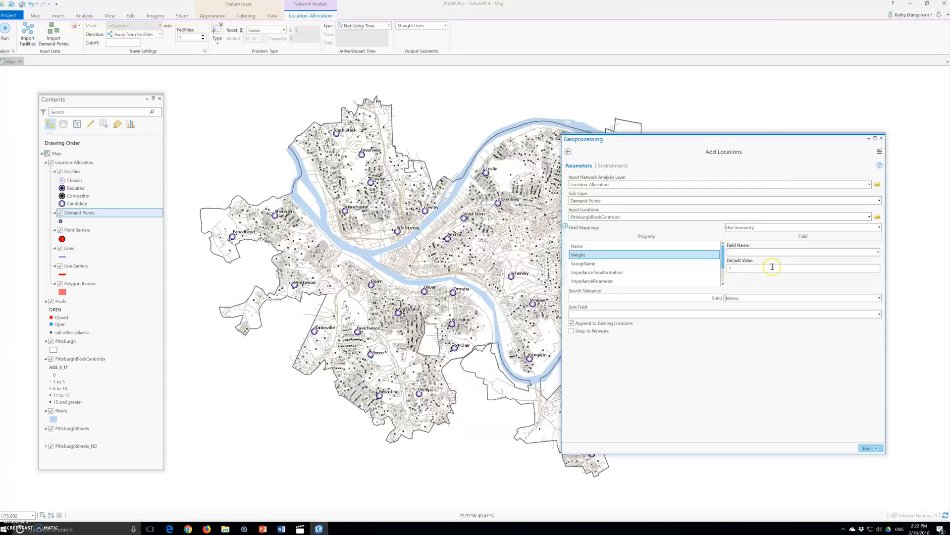
click(877, 252)
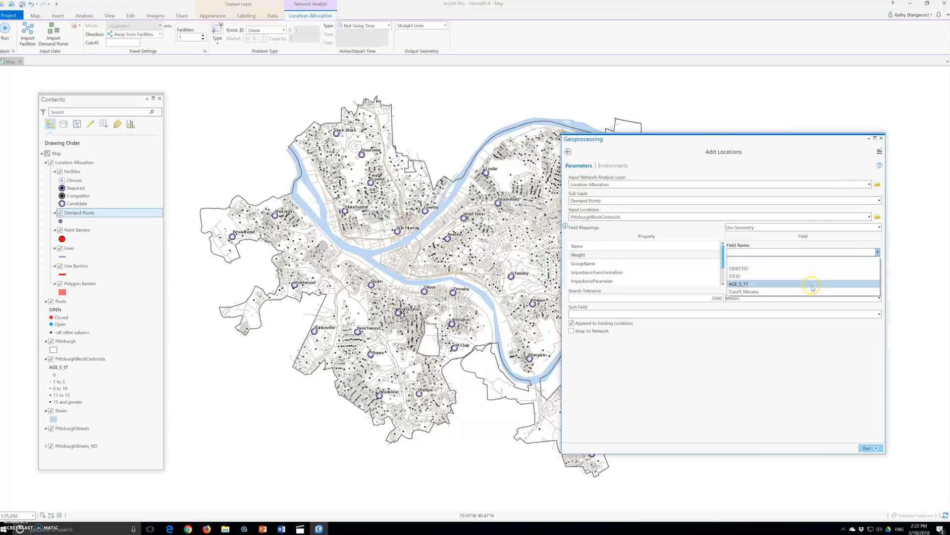
click(791, 286)
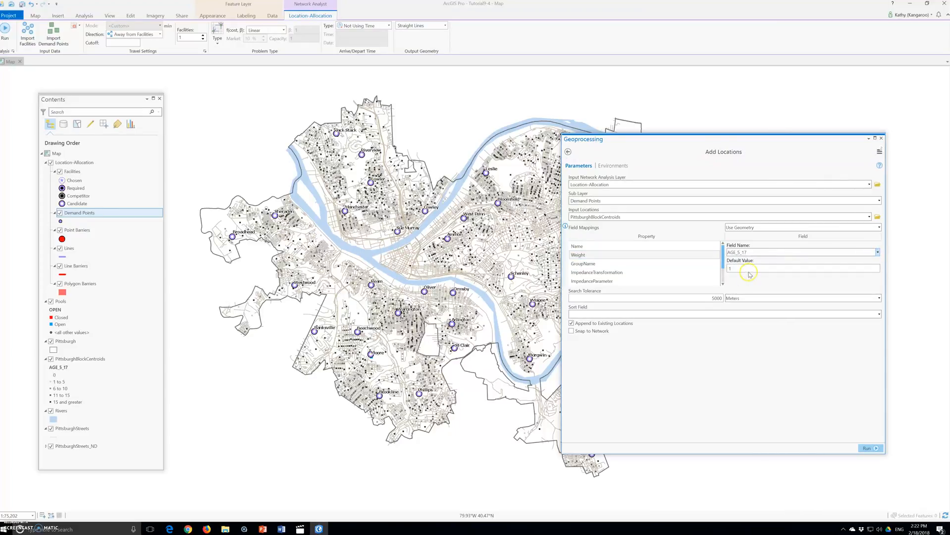
click(572, 323)
click(571, 331)
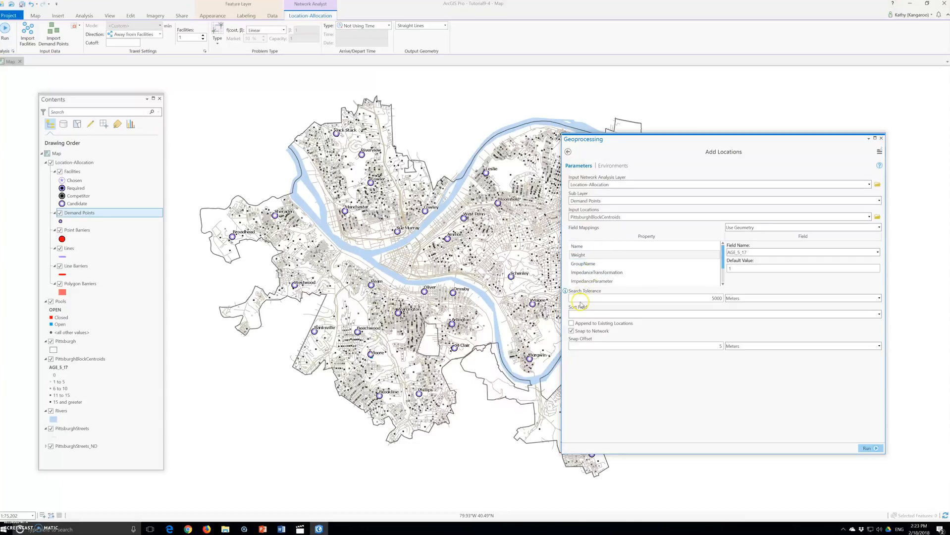
Review the demand points' field mappings, checking the Cutoff_Minutes and Weight properties
click(590, 280)
click(752, 255)
click(683, 313)
click(640, 283)
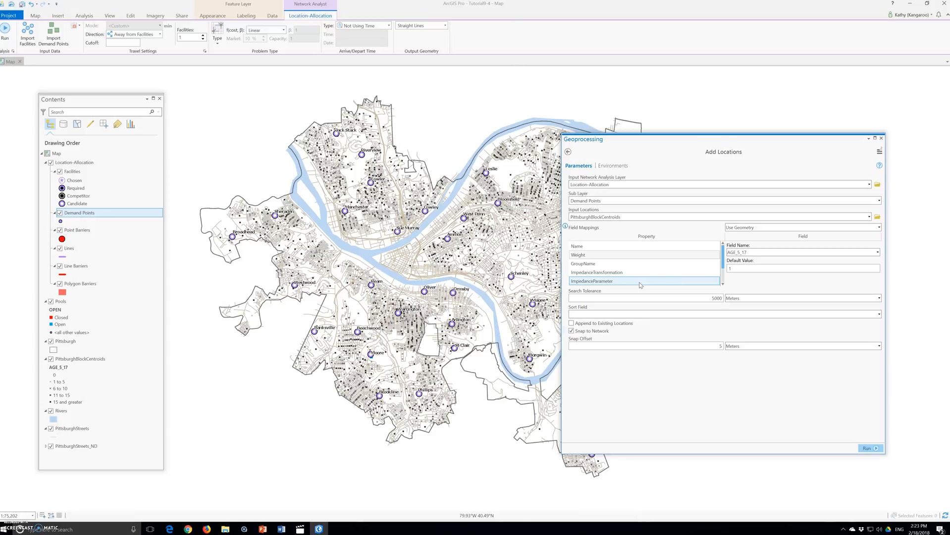
drag(722, 265, 723, 276)
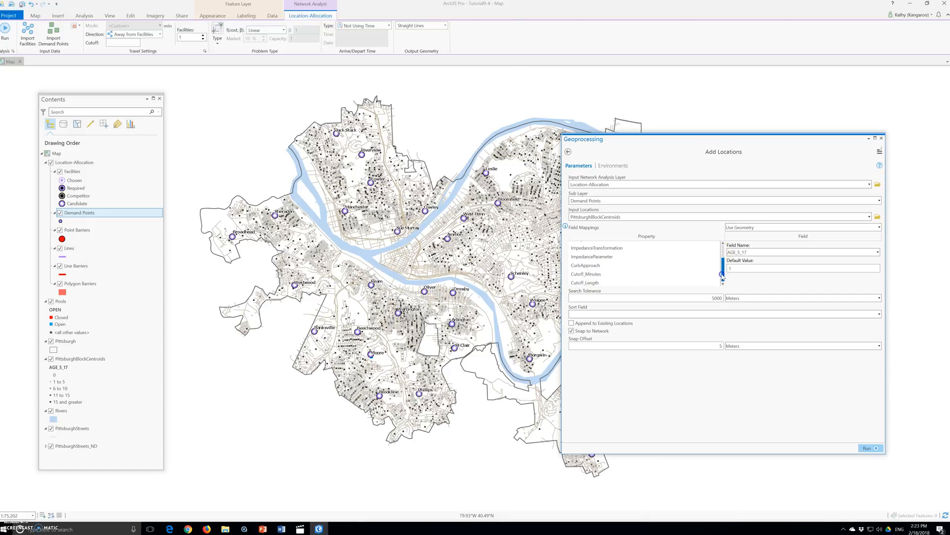
click(601, 276)
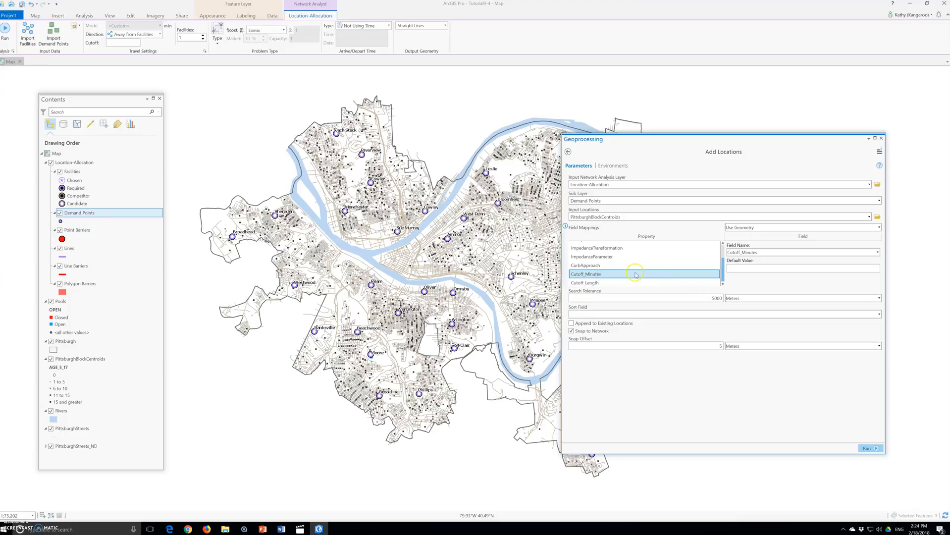
drag(722, 267, 723, 247)
click(601, 255)
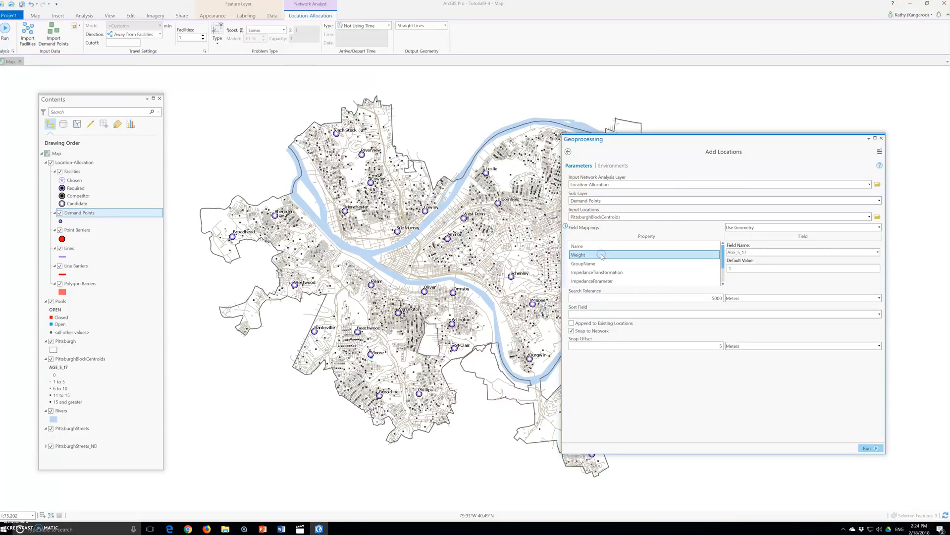
click(604, 254)
Make the Geoprocessing pane taller and recheck the field mapped to Cutoff_Minutes for the demand points
click(618, 367)
click(609, 374)
drag(624, 133, 625, 39)
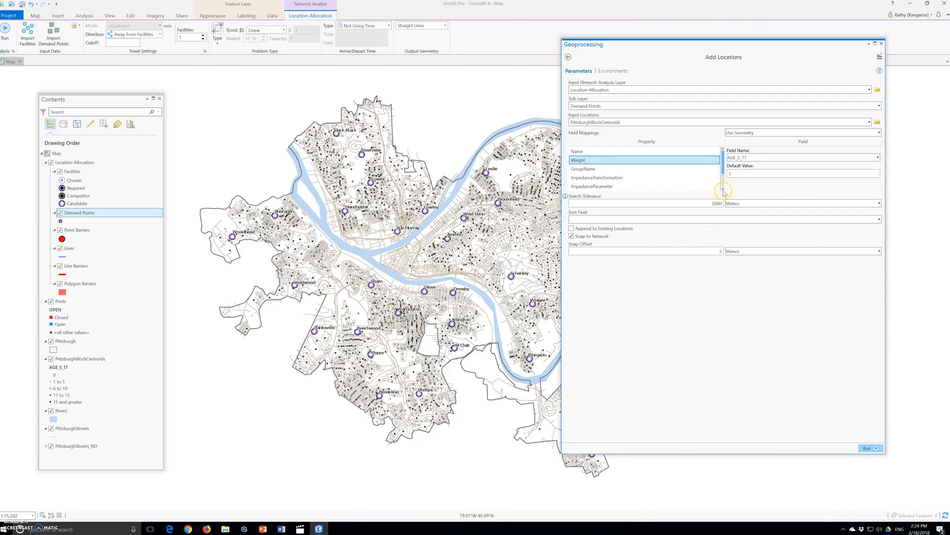
drag(723, 163, 720, 178)
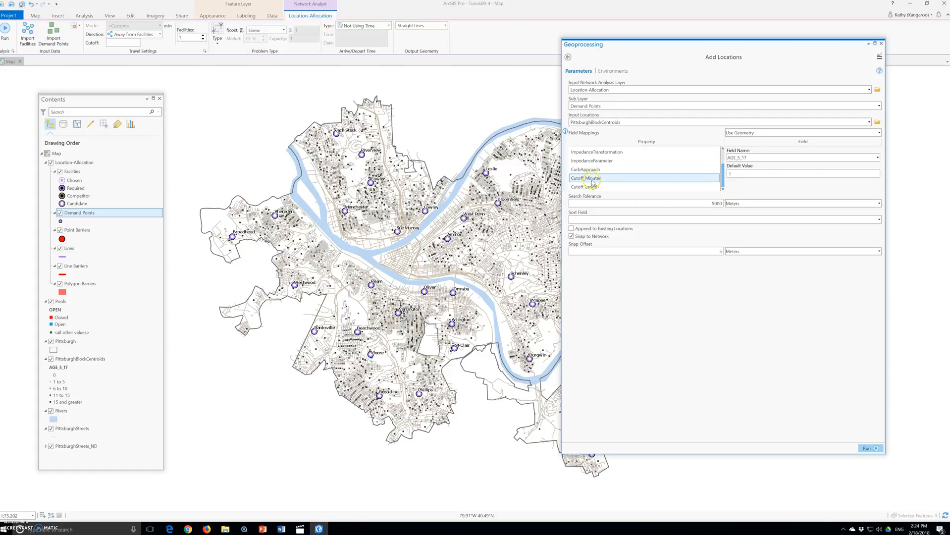
click(592, 182)
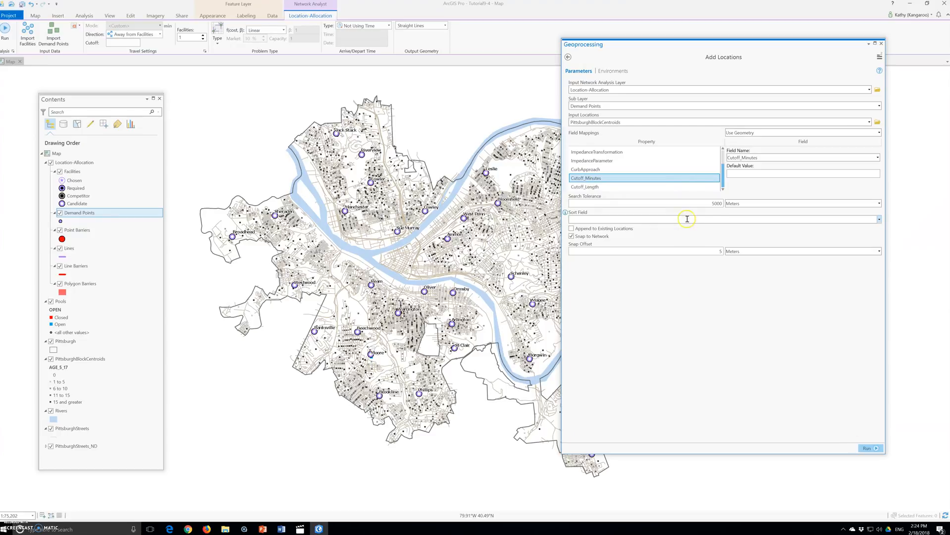
scroll(708, 180, up, 2)
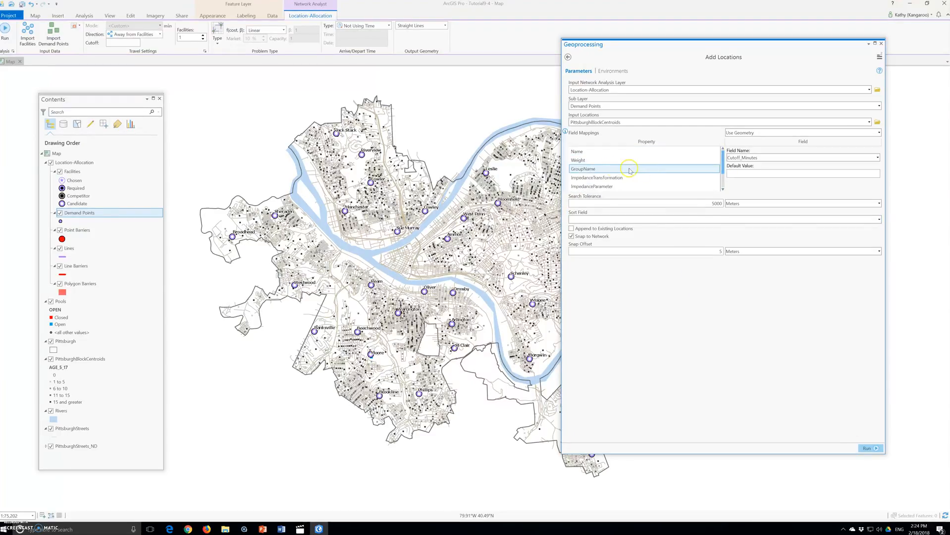
Recheck the Weight mapping and run Add Locations to load PittsburghBlockCentroids as demand points
click(594, 161)
click(871, 448)
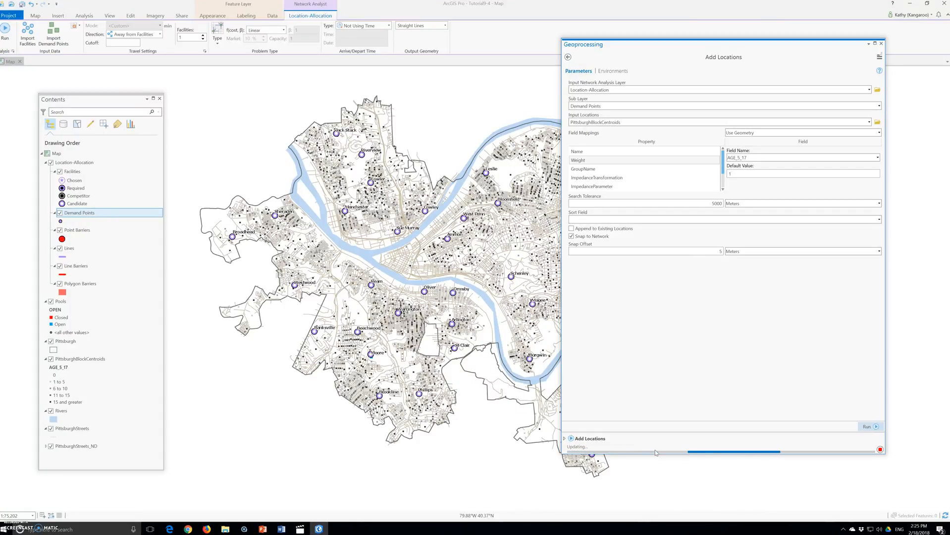
mouse_move(655, 450)
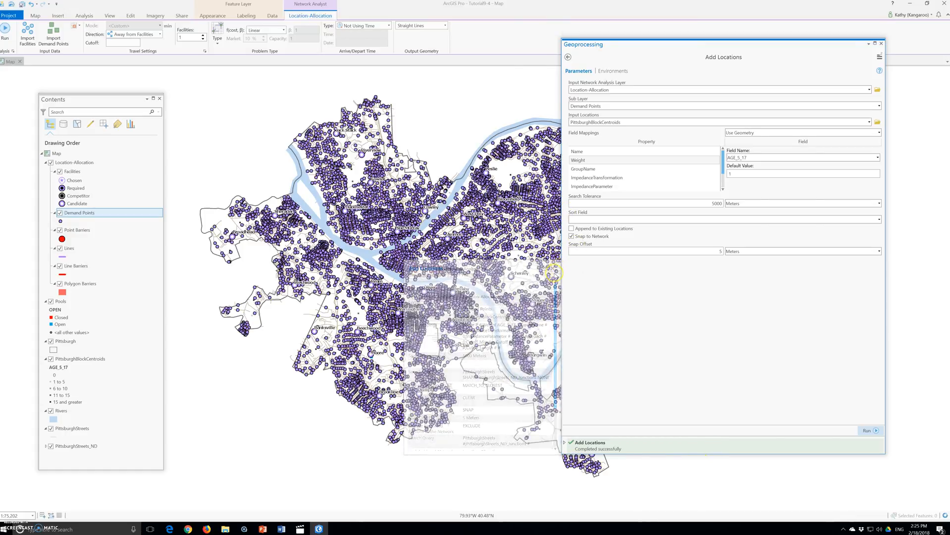
Inspect the Demand Points attribute table, moving and shortening the Contents pane to uncover it, and close the table
right_click(74, 215)
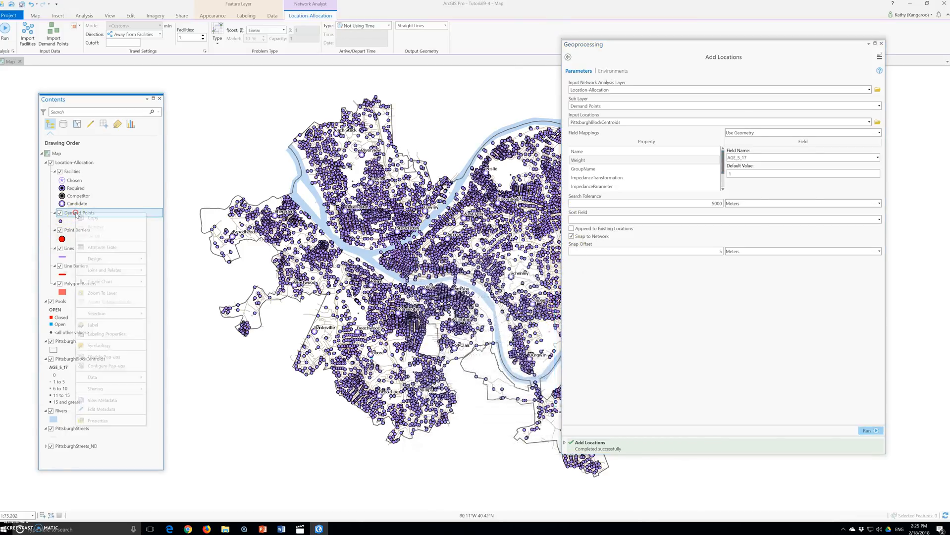
click(102, 247)
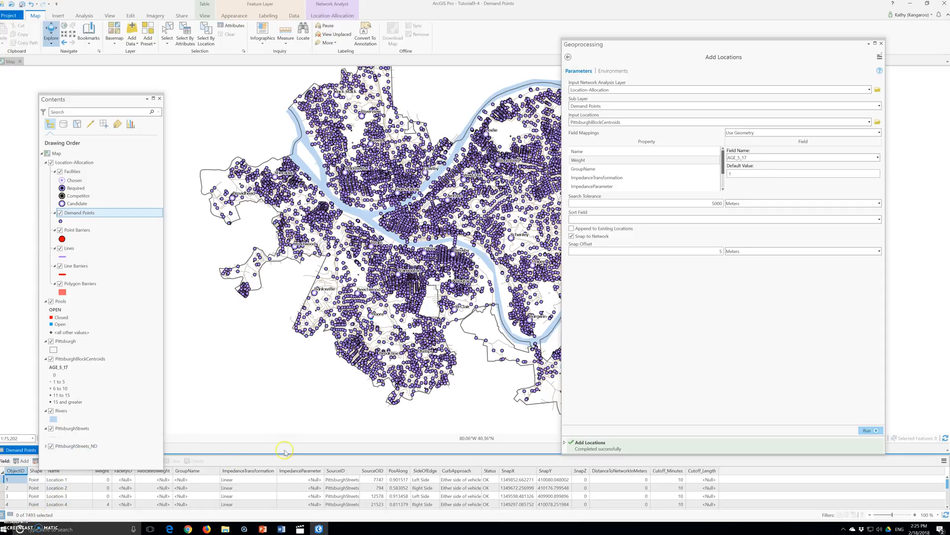
drag(81, 100, 82, 71)
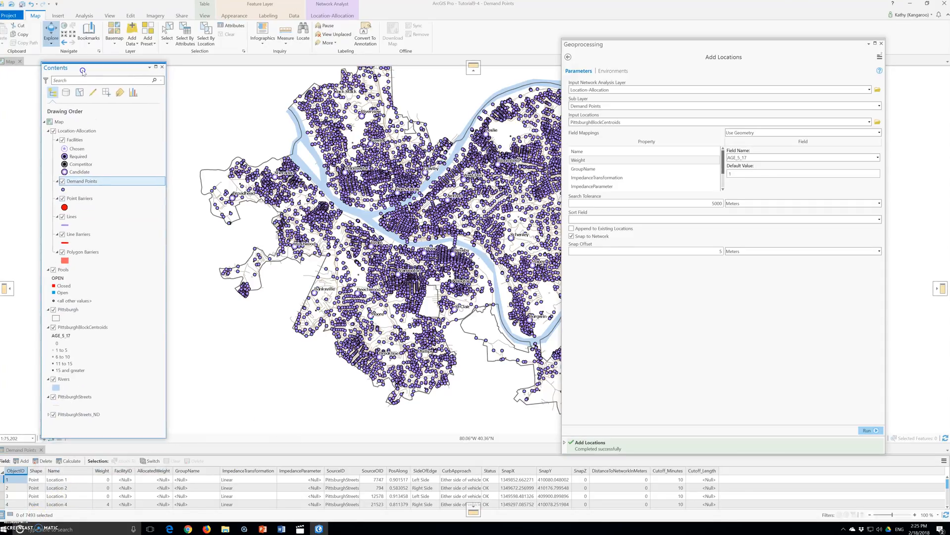
drag(90, 438, 91, 396)
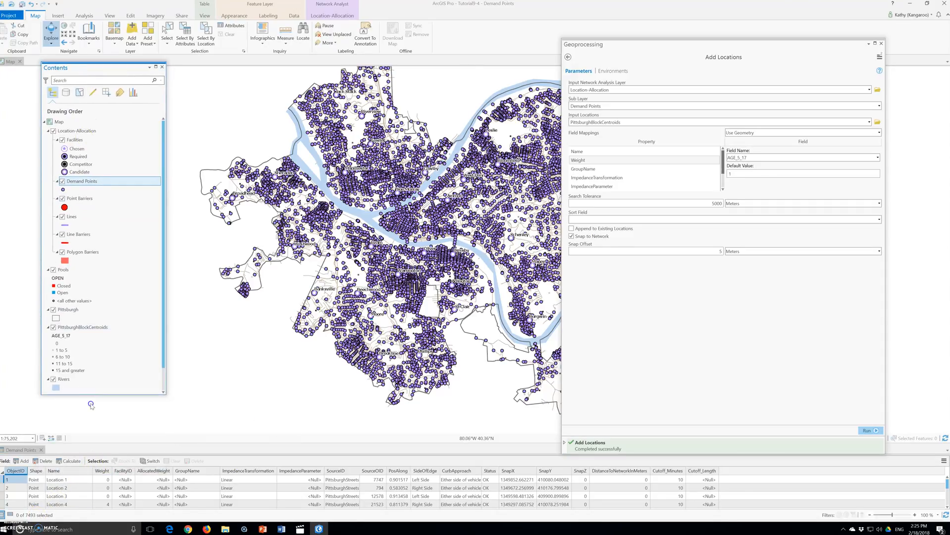
click(41, 450)
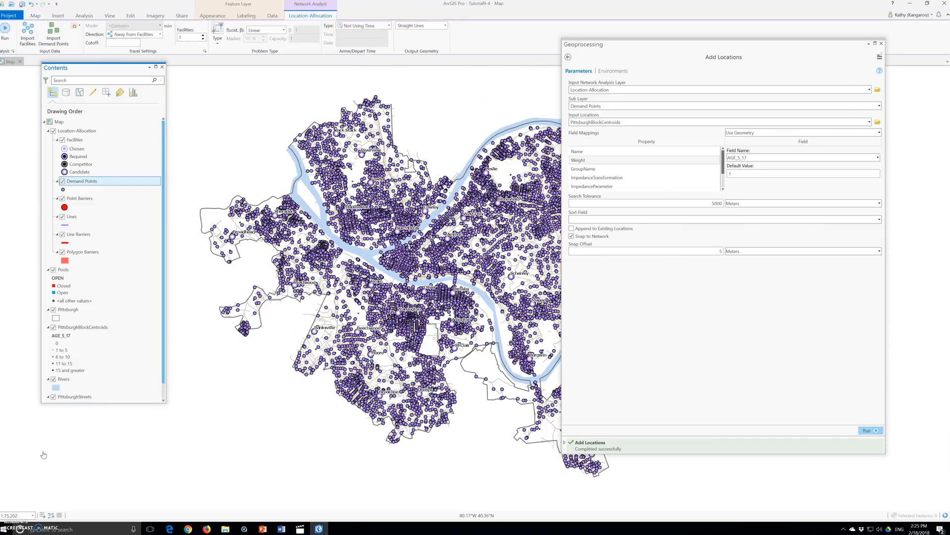